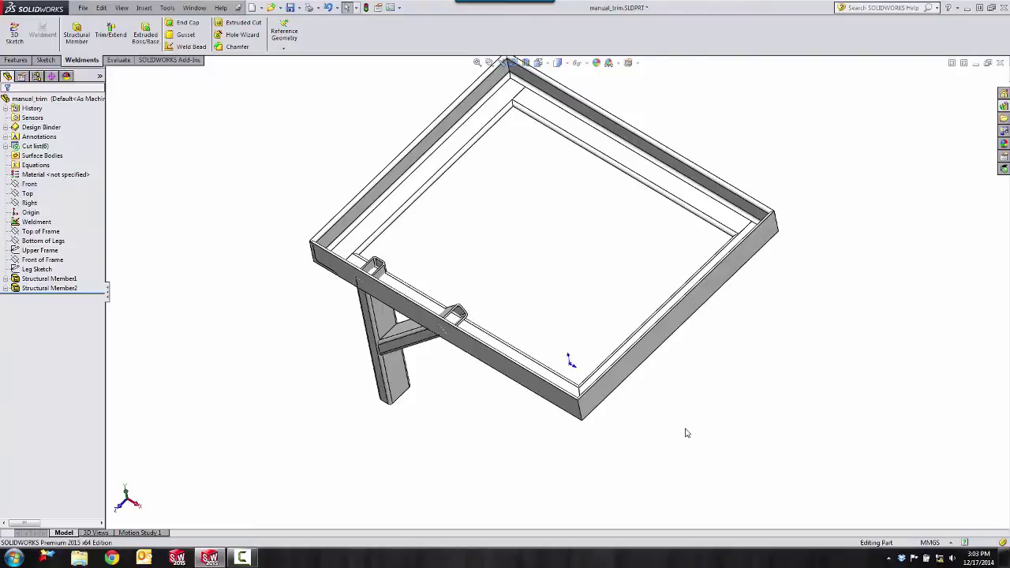
Step: Start a Trim/Extend trimming the leg (Structural Member2) against the top frame's face
{"action": "left_click", "coordinate": [112, 35]}
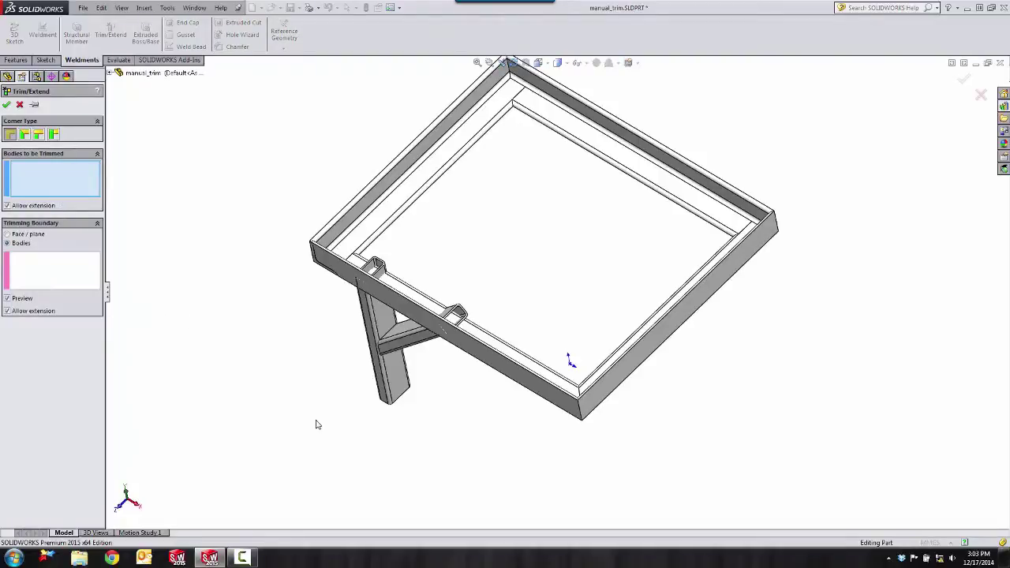
{"action": "left_click", "coordinate": [401, 382]}
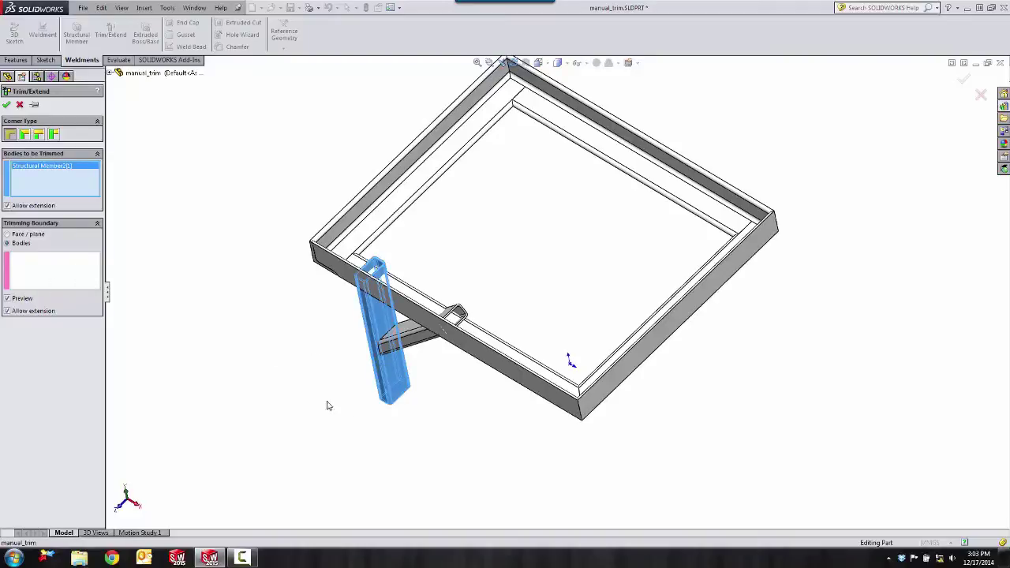
{"action": "middle_click_drag", "start_coordinate": [428, 417], "coordinate": [559, 382]}
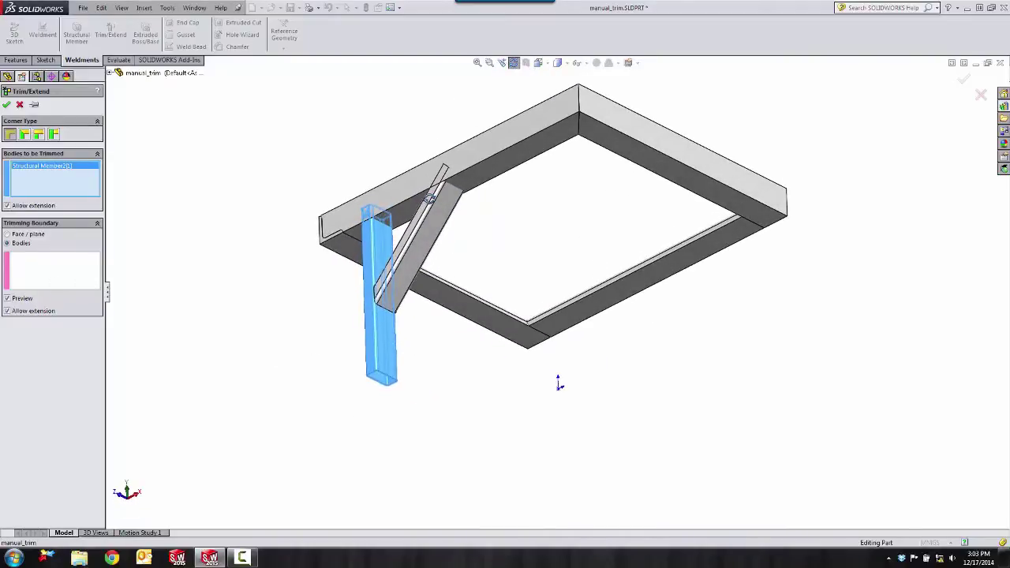
{"action": "left_click", "coordinate": [19, 235]}
{"action": "left_click", "coordinate": [402, 210]}
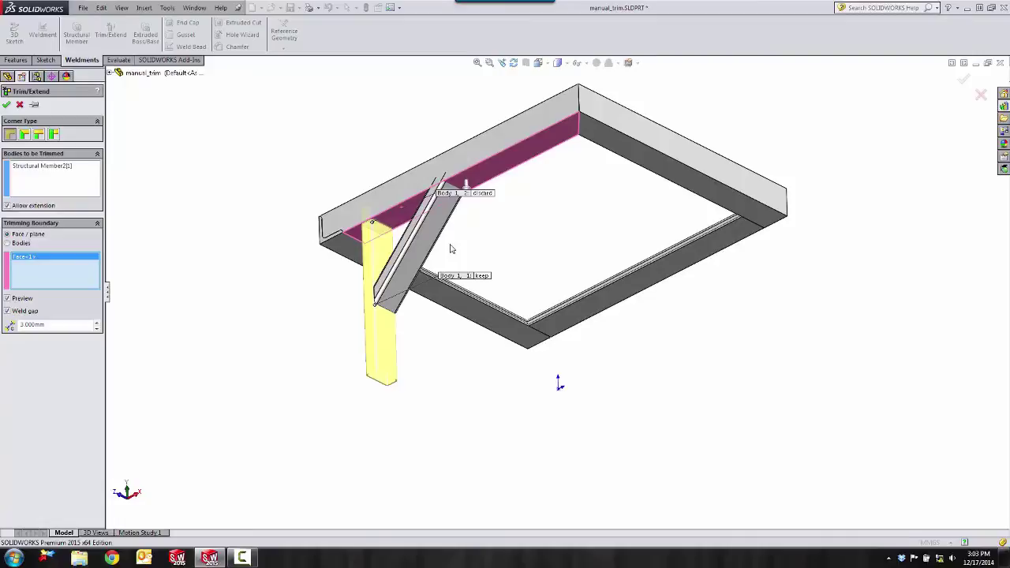
Step: Switch the trimming boundary to Bodies and select the top frame member, rechecking the preview
{"action": "left_click", "coordinate": [19, 243]}
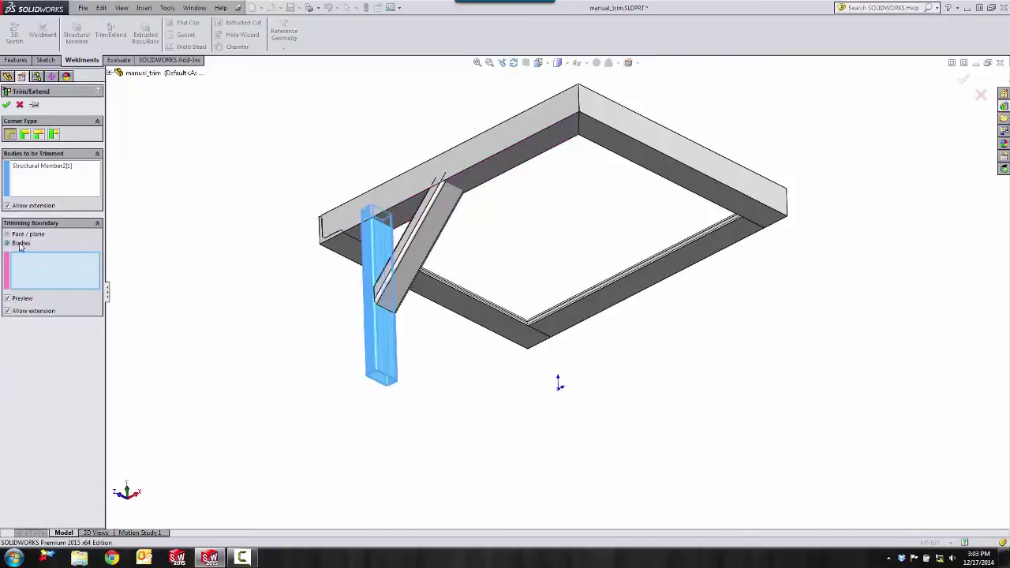
{"action": "left_click", "coordinate": [496, 178]}
{"action": "middle_click_drag", "start_coordinate": [495, 177], "coordinate": [398, 243]}
{"action": "scroll", "coordinate": [398, 243], "scroll_direction": "down", "scroll_amount": 5}
{"action": "scroll", "coordinate": [398, 242], "scroll_direction": "down", "scroll_amount": 1}
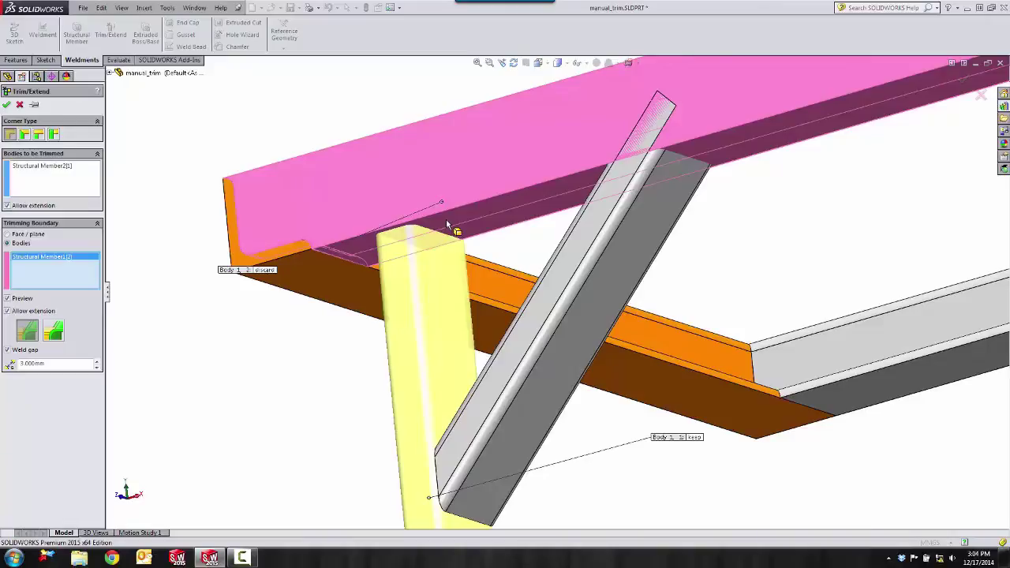
{"action": "left_click", "coordinate": [7, 298]}
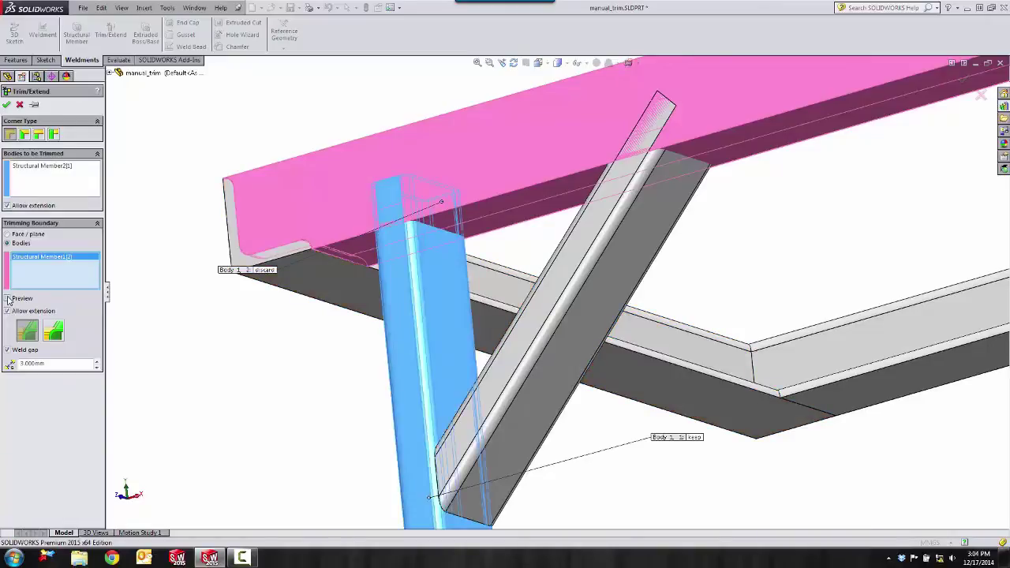
{"action": "left_click", "coordinate": [7, 298]}
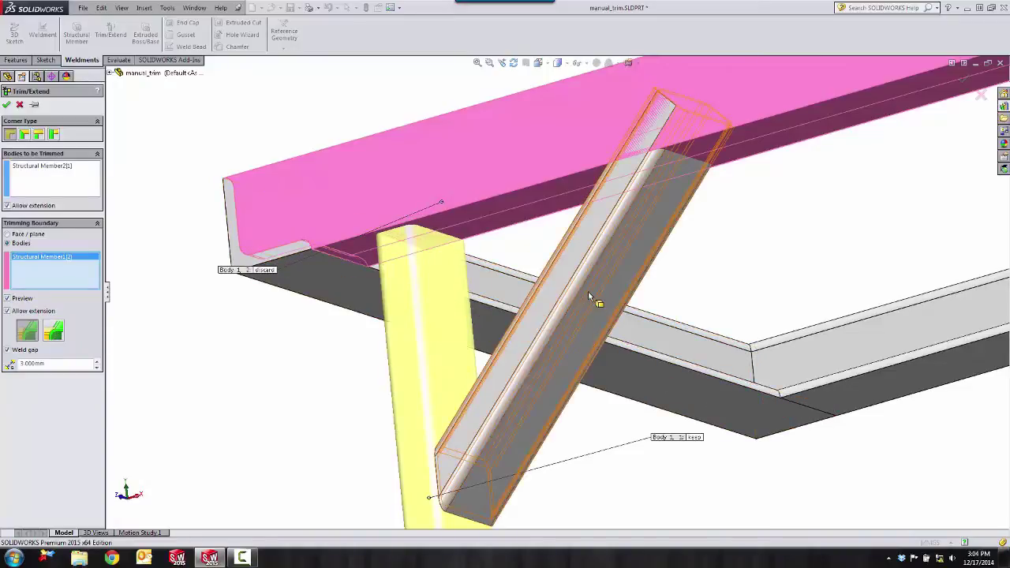
Step: Try a weld gap at the joint, then turn it off so the leg meets flush
{"action": "left_click", "coordinate": [8, 349]}
{"action": "middle_click_drag", "start_coordinate": [316, 347], "coordinate": [352, 377]}
{"action": "scroll", "coordinate": [400, 231], "scroll_direction": "down", "scroll_amount": 3}
{"action": "scroll", "coordinate": [400, 230], "scroll_direction": "down", "scroll_amount": 2}
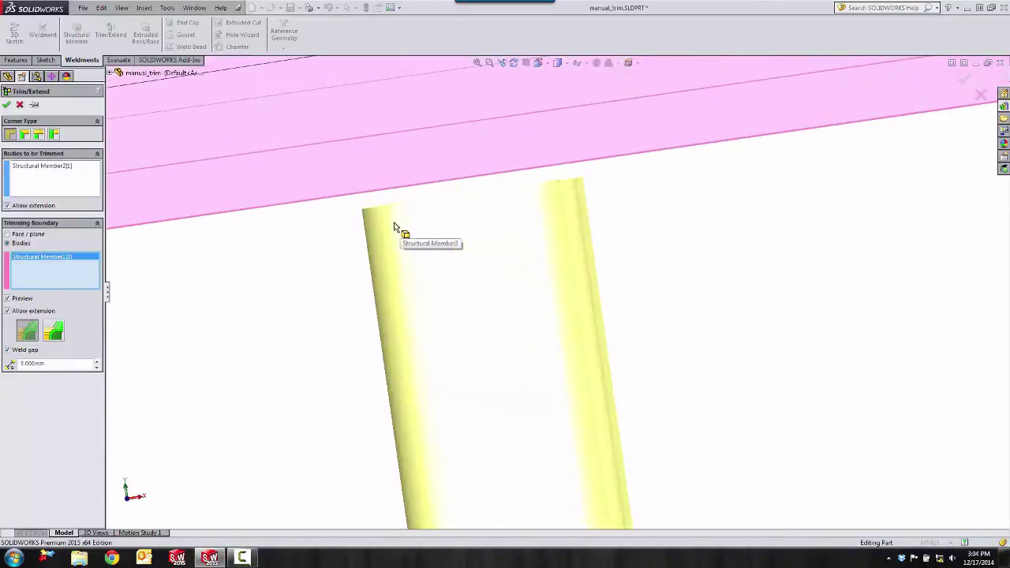
{"action": "middle_click_drag", "start_coordinate": [303, 295], "coordinate": [291, 298]}
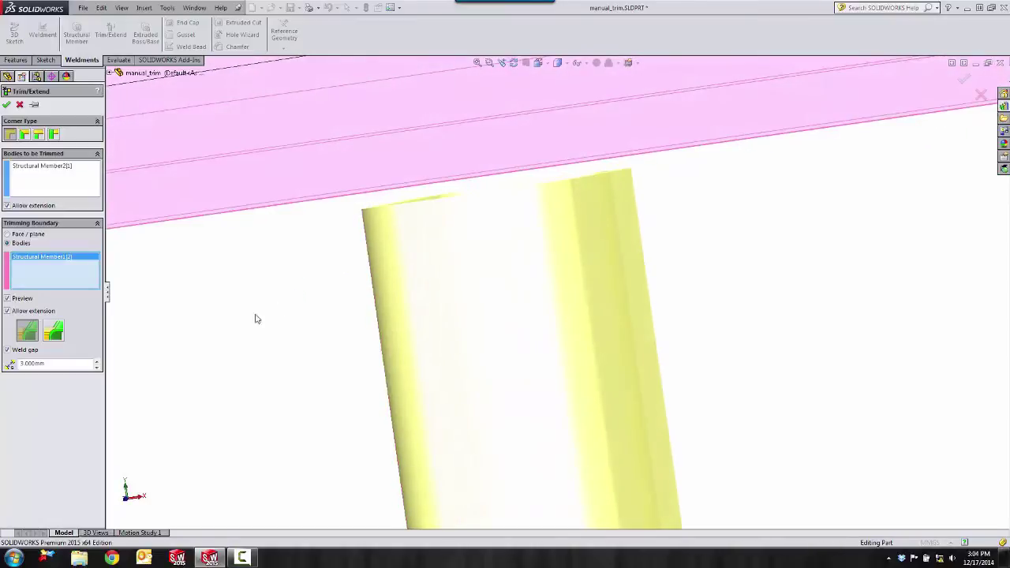
{"action": "left_click", "coordinate": [8, 349]}
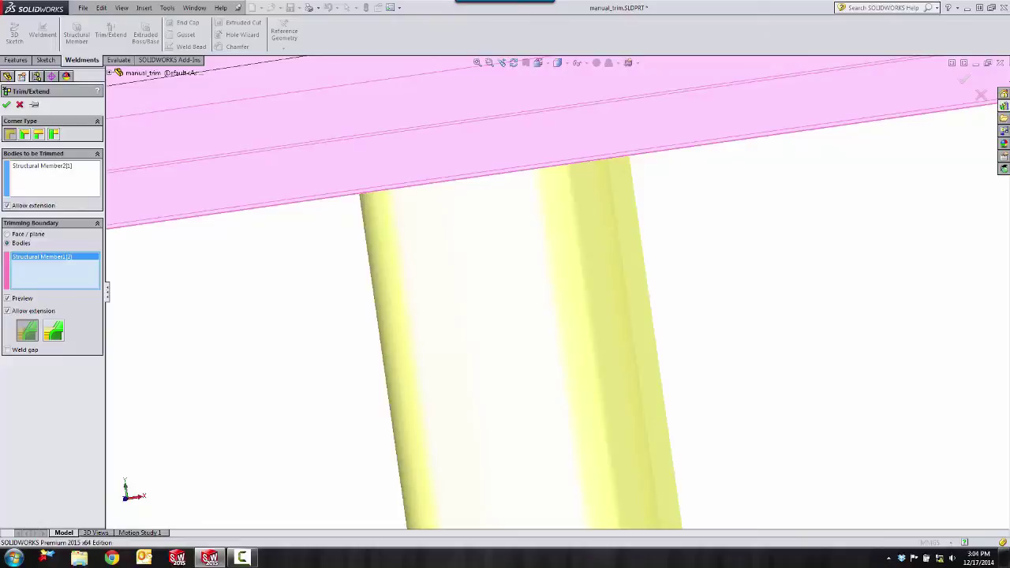
{"action": "scroll", "coordinate": [560, 382], "scroll_direction": "up", "scroll_amount": 3}
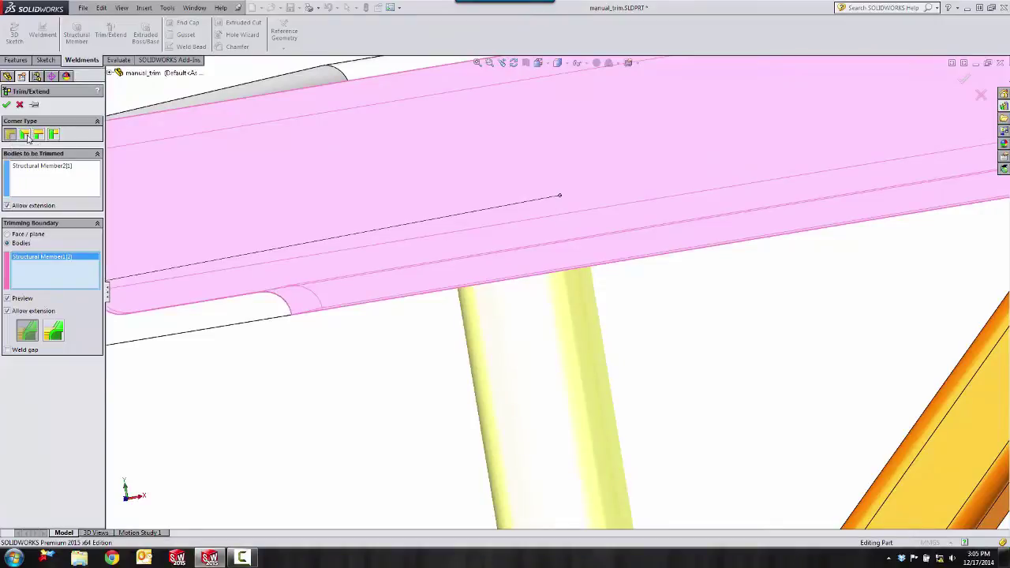
Step: Compare End Miter and End Butt corners, then apply End Trim to create Trim/Extend1
{"action": "left_click", "coordinate": [25, 134]}
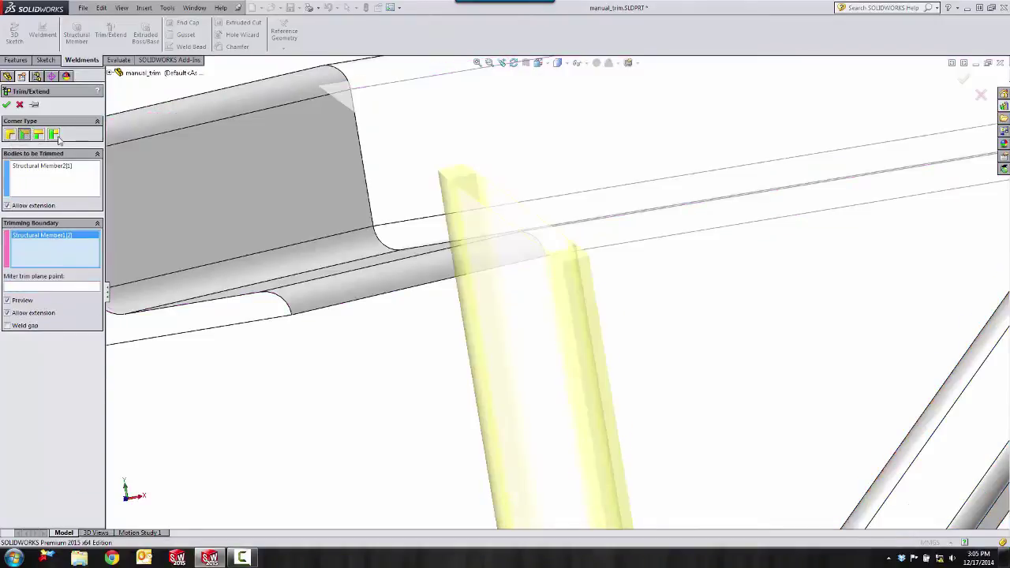
{"action": "scroll", "coordinate": [394, 277], "scroll_direction": "up", "scroll_amount": 2}
{"action": "mouse_move", "coordinate": [398, 280]}
{"action": "middle_mouse_down"}
{"action": "mouse_move", "coordinate": [392, 315]}
{"action": "mouse_move", "coordinate": [402, 320]}
{"action": "mouse_move", "coordinate": [409, 270]}
{"action": "middle_mouse_up"}
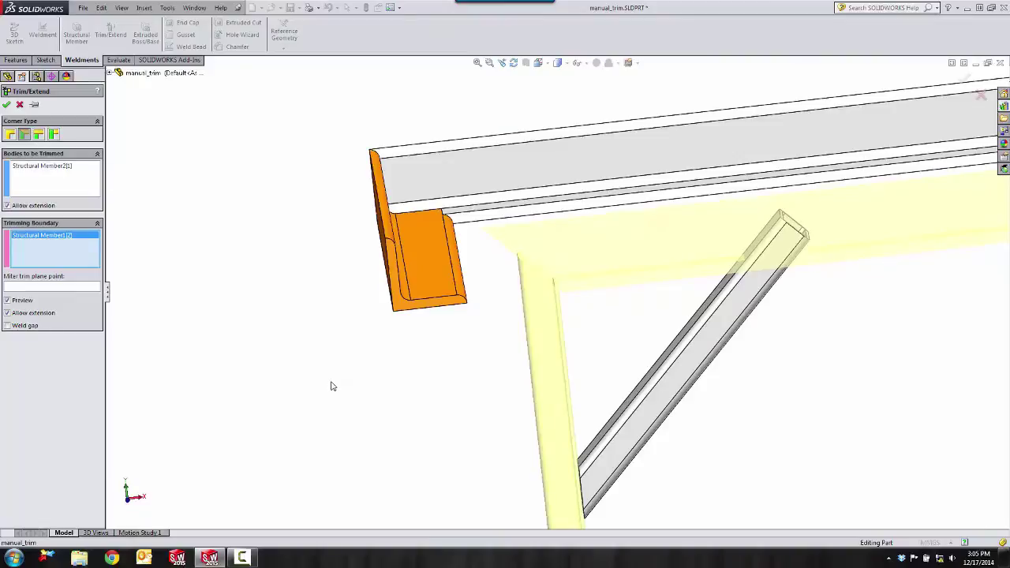
{"action": "middle_click_drag", "start_coordinate": [374, 389], "coordinate": [361, 416]}
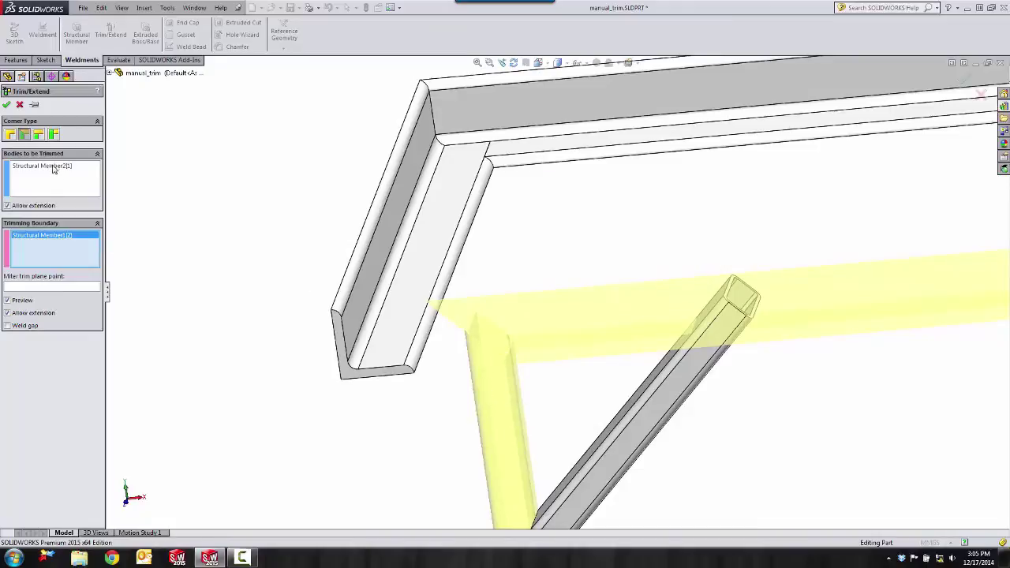
{"action": "left_click", "coordinate": [38, 136]}
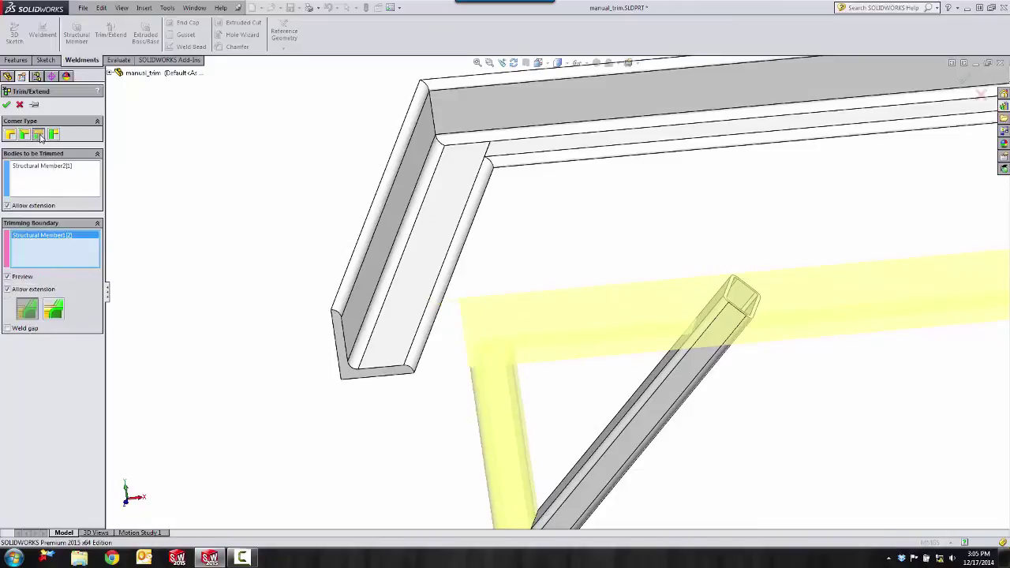
{"action": "left_click", "coordinate": [54, 136]}
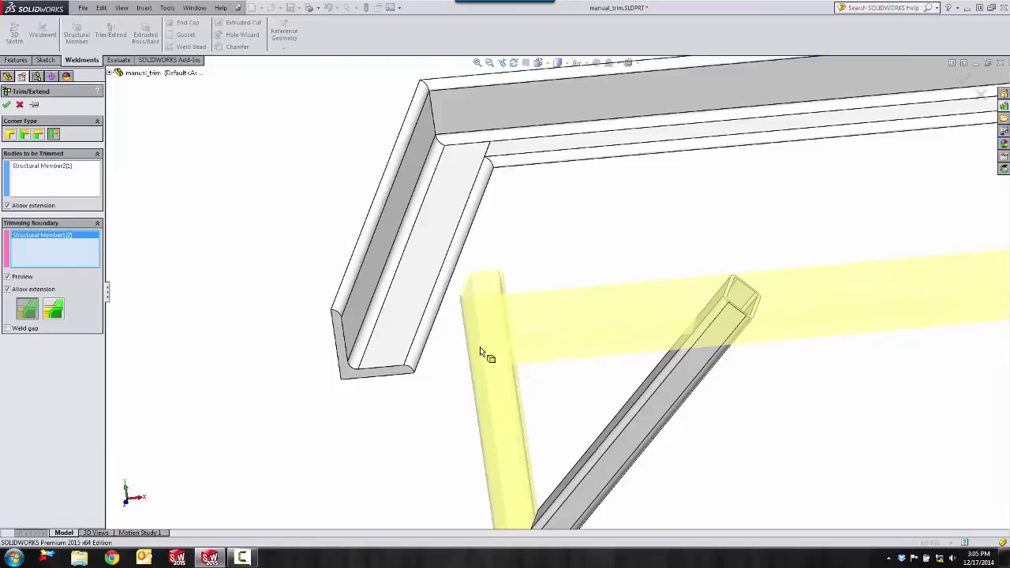
{"action": "left_click", "coordinate": [9, 136]}
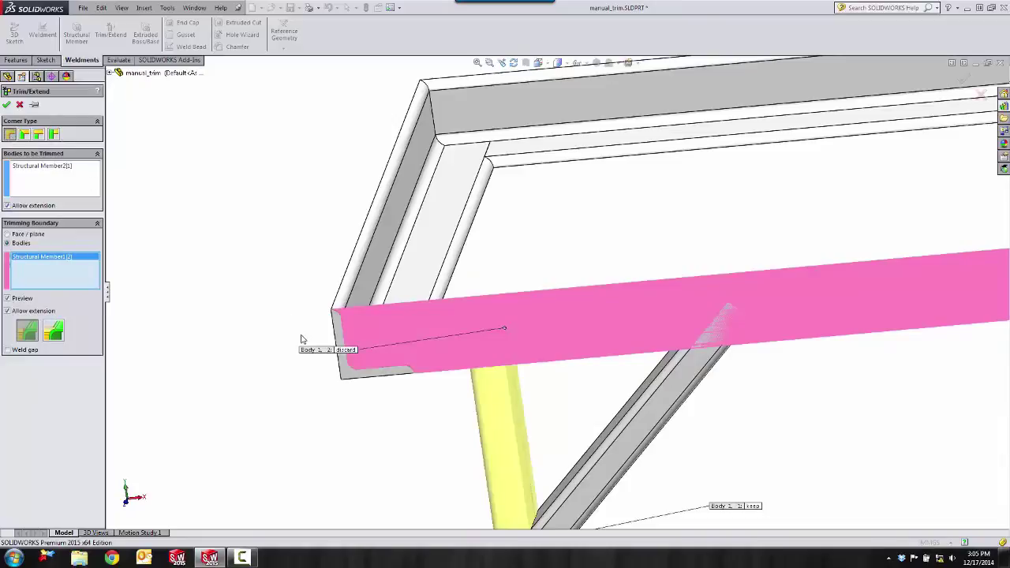
{"action": "left_click", "coordinate": [7, 104]}
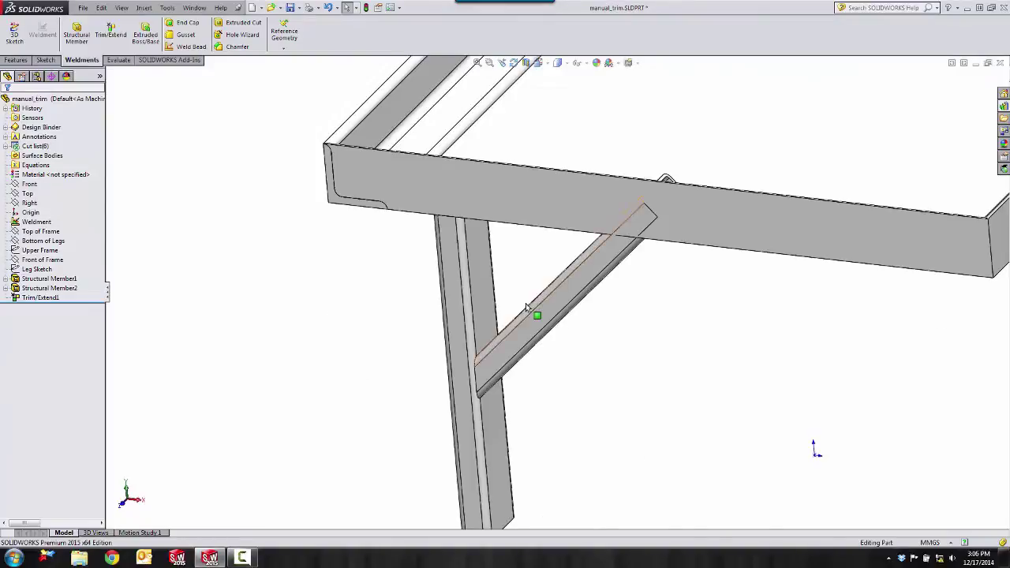
Step: Inspect the leg's sketch line and the diagonal brace, then clear the selection
{"action": "left_click", "coordinate": [471, 334]}
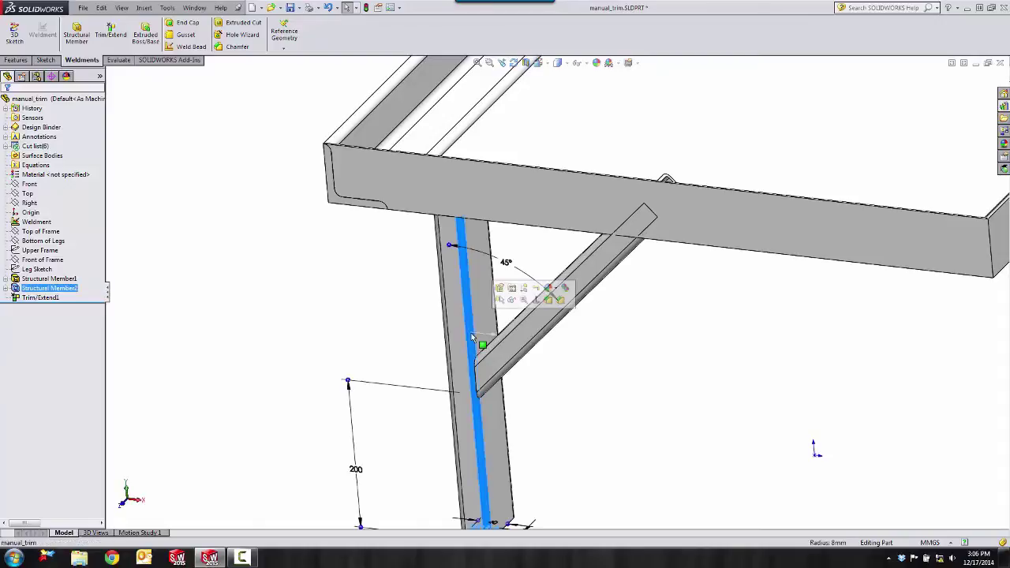
{"action": "left_click", "coordinate": [525, 332]}
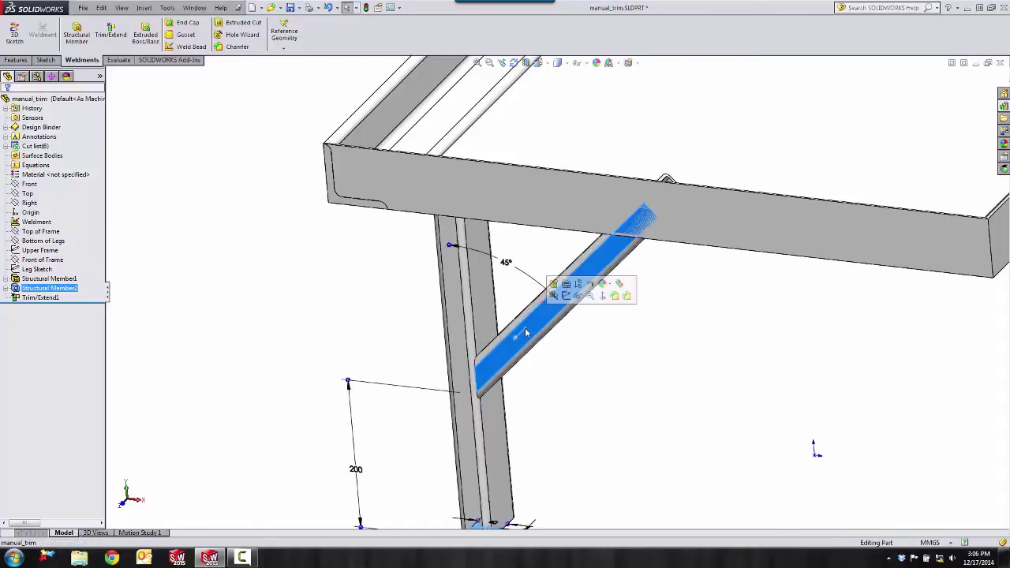
{"action": "left_click", "coordinate": [344, 299]}
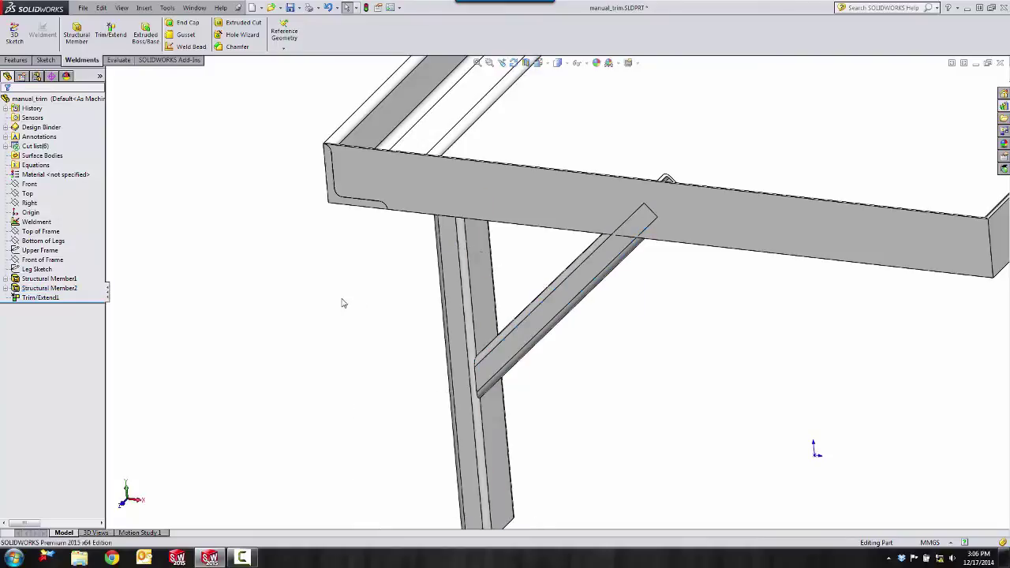
Step: Trim the diagonal brace against the vertical leg with a coped cut, creating Trim/Extend2
{"action": "left_click", "coordinate": [111, 35]}
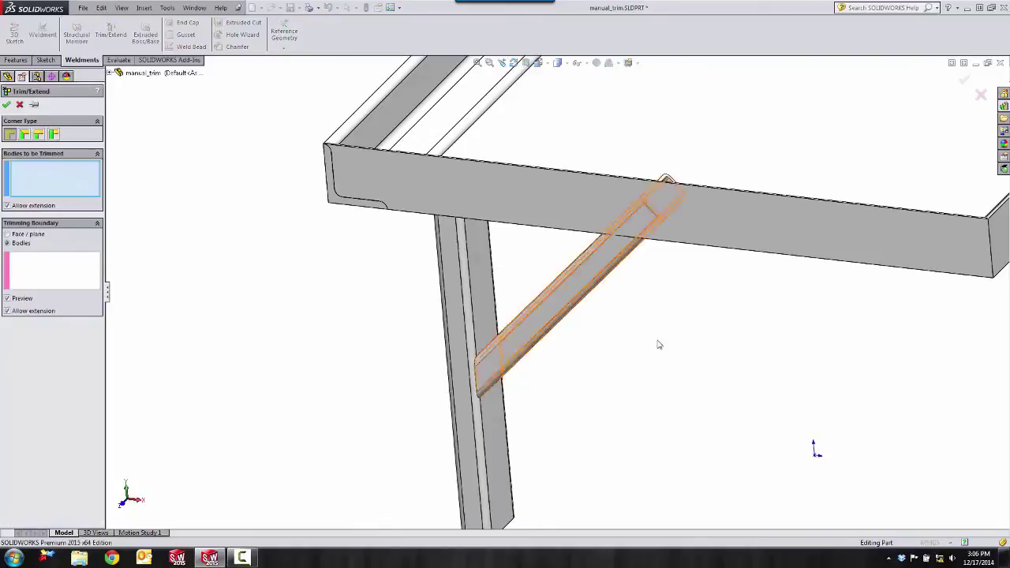
{"action": "left_click", "coordinate": [569, 291]}
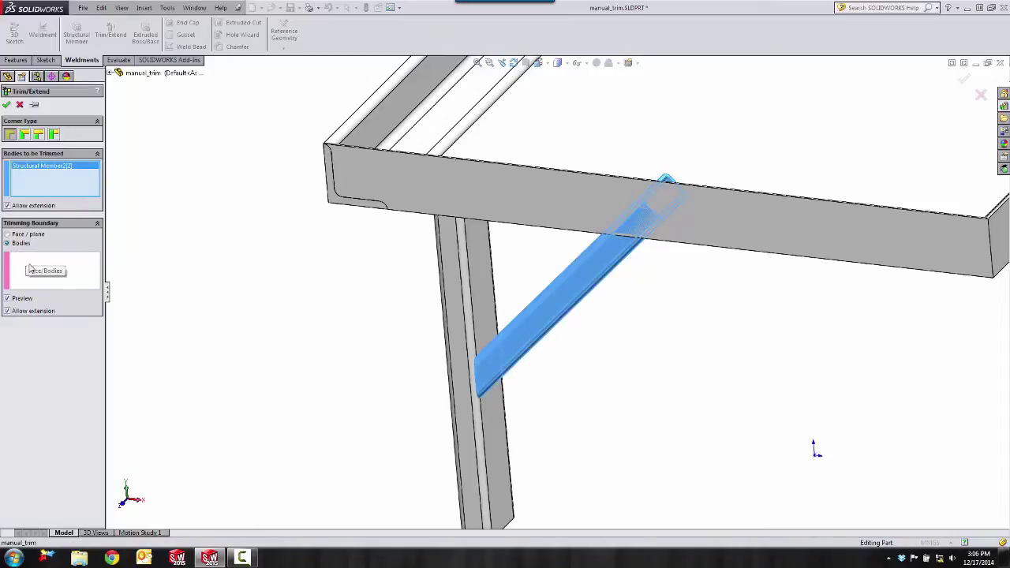
{"action": "left_click", "coordinate": [29, 269]}
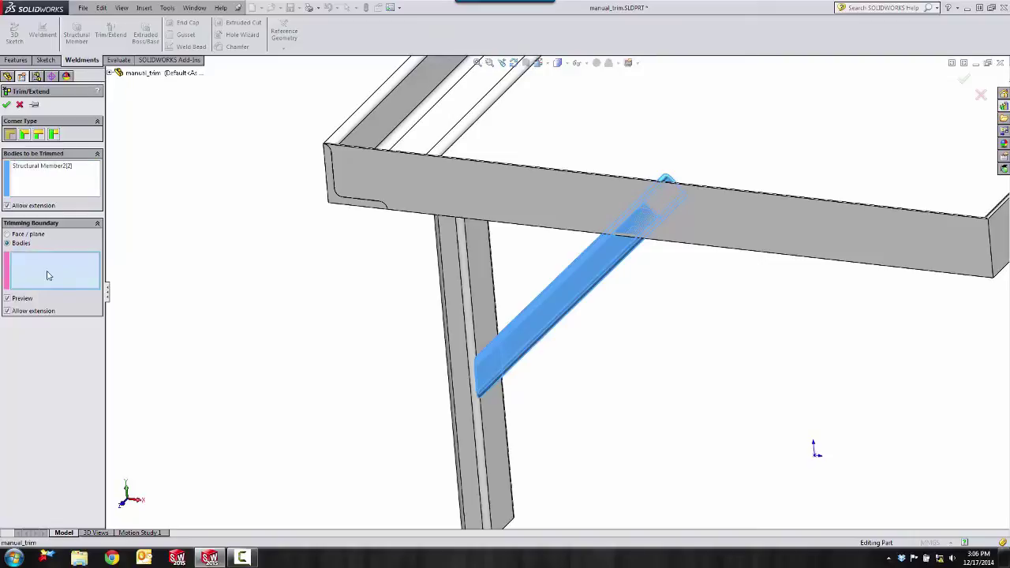
{"action": "left_click", "coordinate": [461, 326]}
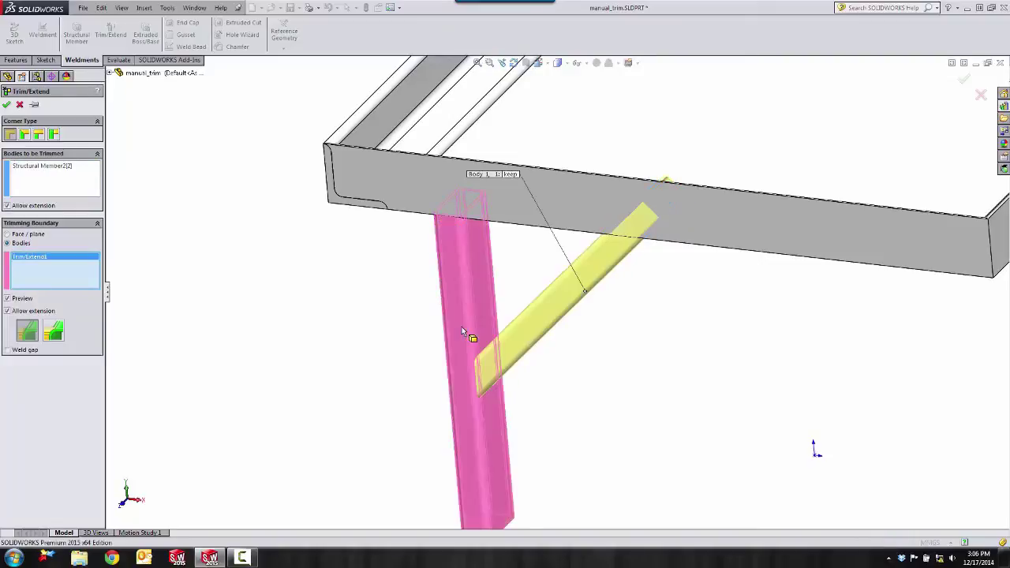
{"action": "middle_click_drag", "start_coordinate": [372, 354], "coordinate": [385, 401]}
{"action": "scroll", "coordinate": [493, 354], "scroll_direction": "down", "scroll_amount": 5}
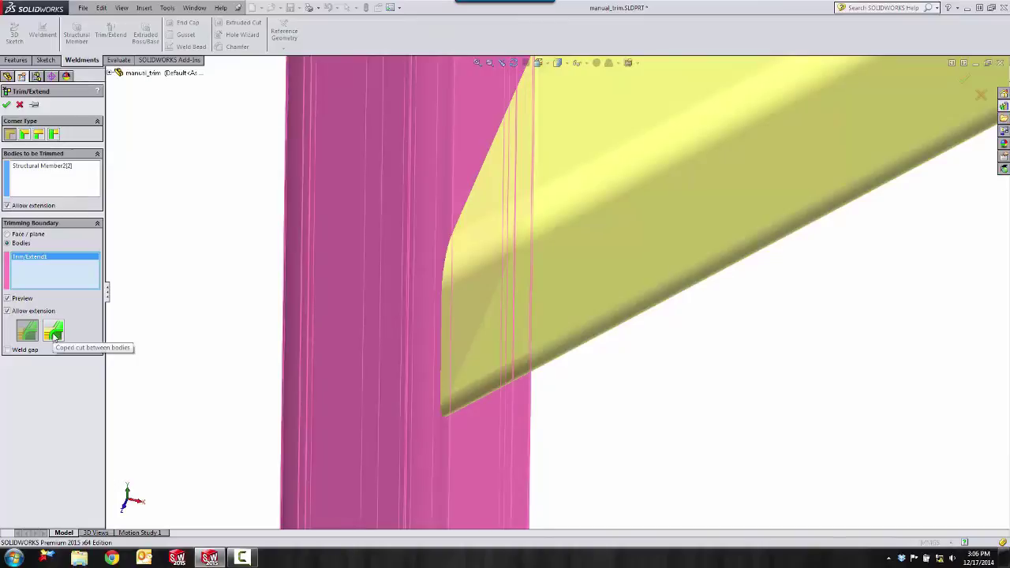
{"action": "left_click", "coordinate": [54, 333]}
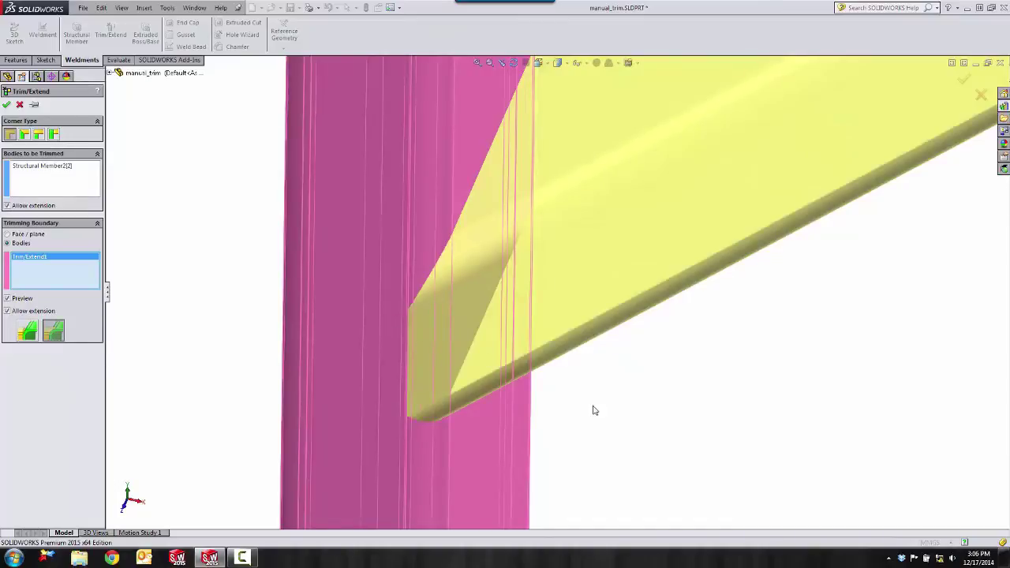
{"action": "middle_click_drag", "start_coordinate": [659, 420], "coordinate": [667, 491]}
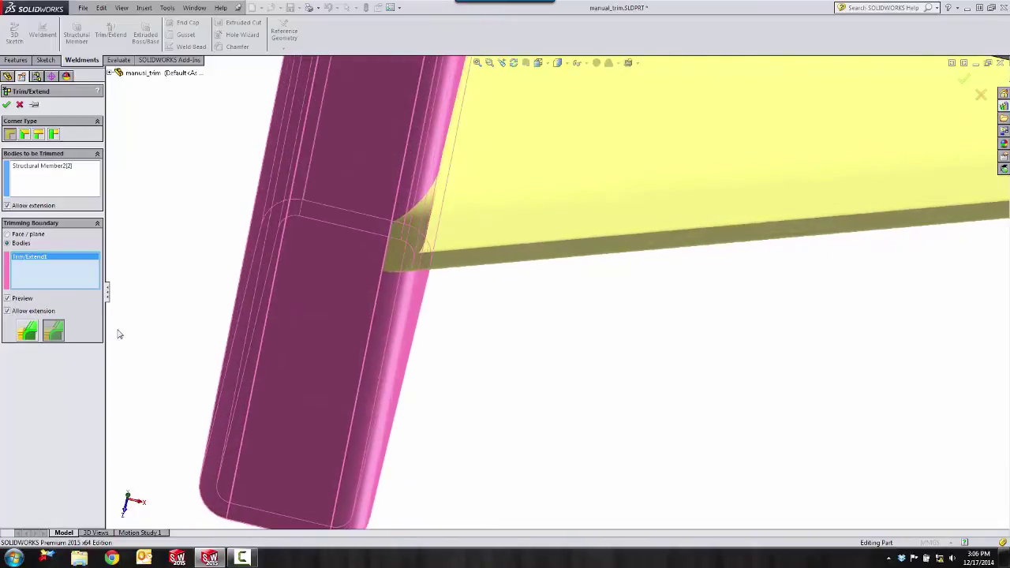
{"action": "left_click", "coordinate": [7, 105]}
Step: Reopen Trim/Extend2 for editing from the FeatureManager tree
{"action": "scroll", "coordinate": [514, 353], "scroll_direction": "up", "scroll_amount": 5}
{"action": "middle_click_drag", "start_coordinate": [513, 349], "coordinate": [559, 333]}
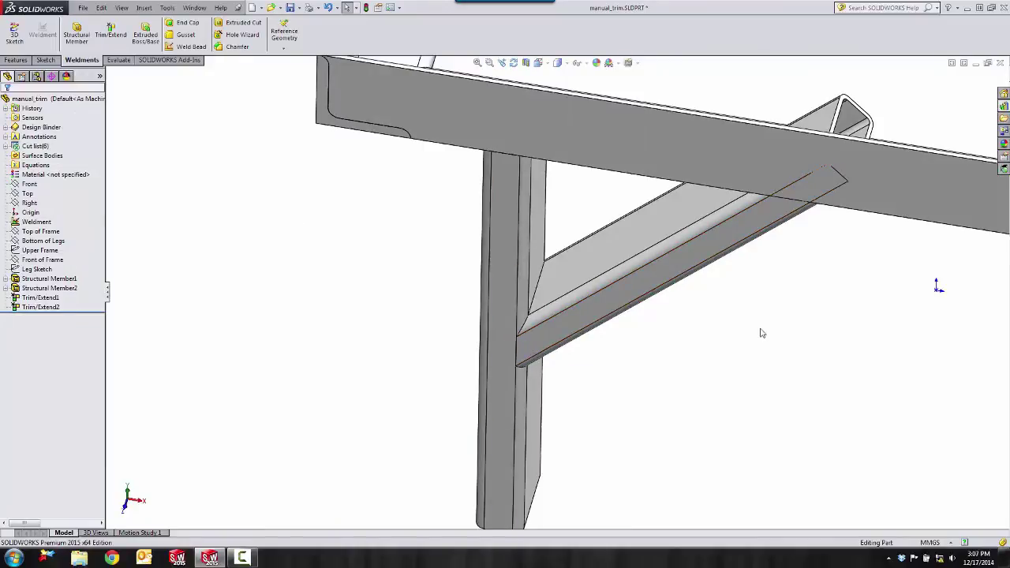
{"action": "middle_click_drag", "start_coordinate": [747, 341], "coordinate": [692, 302]}
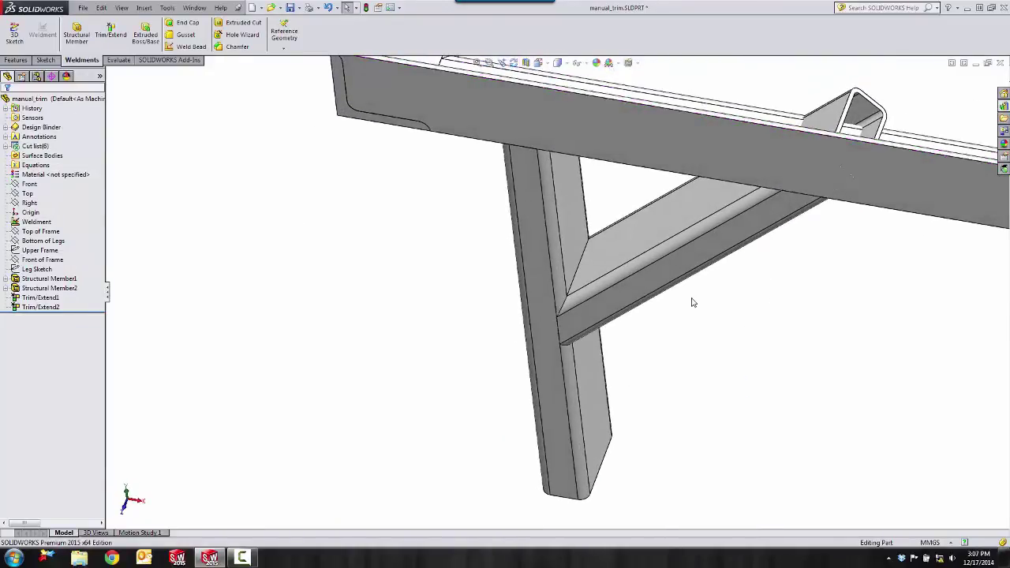
{"action": "left_click", "coordinate": [616, 249]}
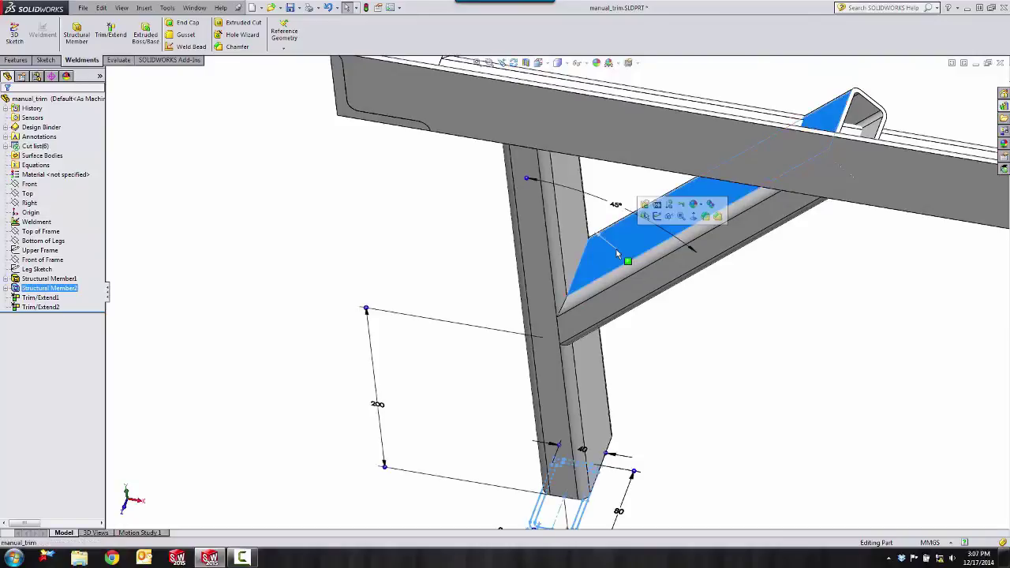
{"action": "left_click", "coordinate": [680, 385]}
{"action": "left_click", "coordinate": [40, 307]}
{"action": "left_click", "coordinate": [41, 298], "text": "ctrl"}
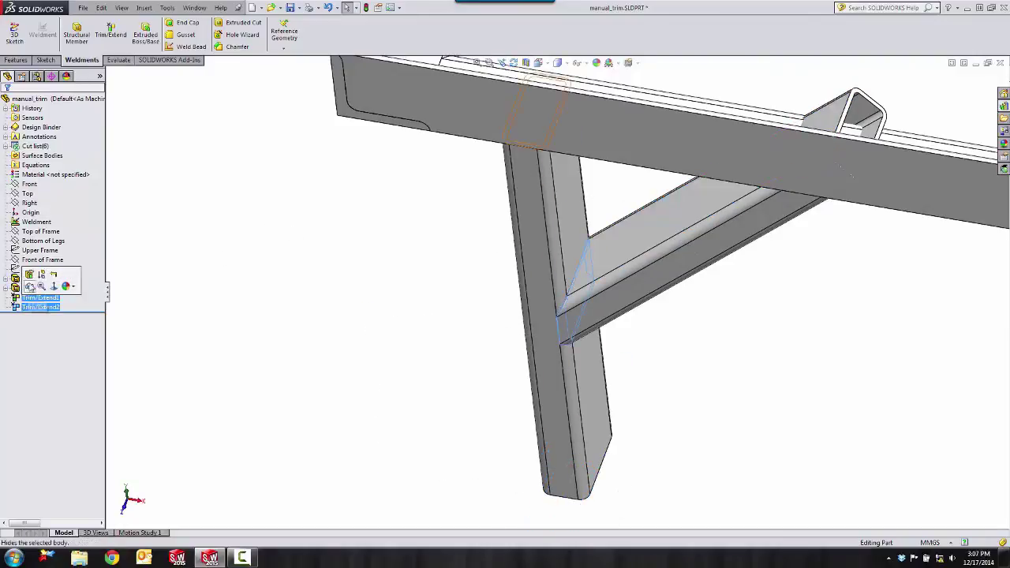
{"action": "left_click", "coordinate": [29, 273]}
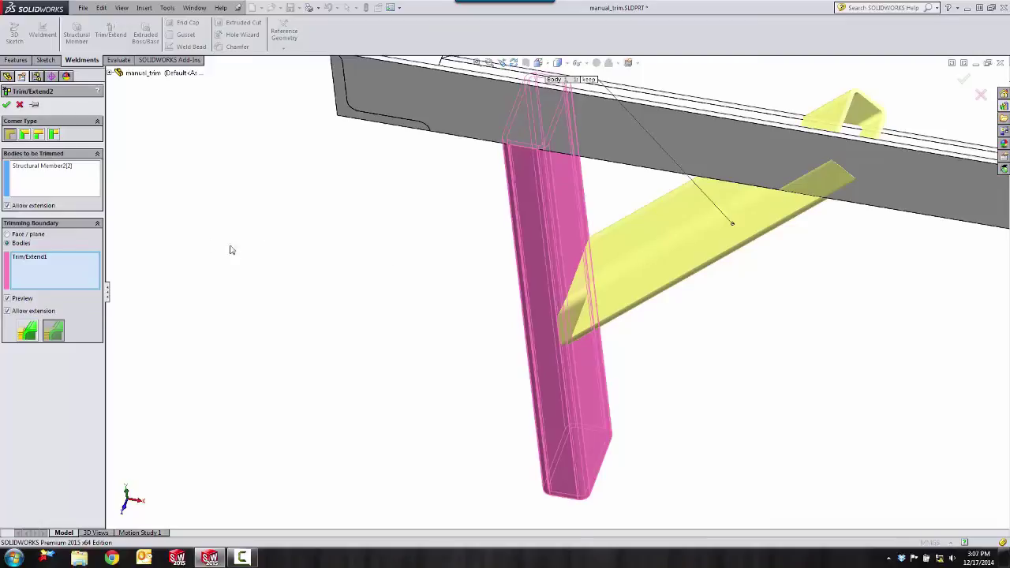
Step: Add Structural Member1 as a second trimming boundary and toggle the brace end's keep/discard callout
{"action": "middle_click_drag", "start_coordinate": [782, 394], "coordinate": [901, 266]}
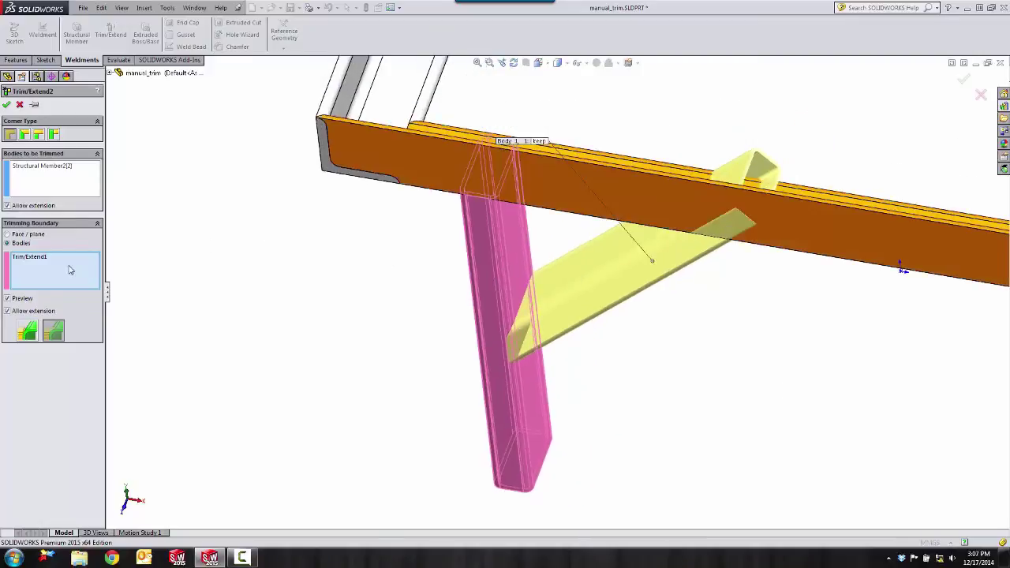
{"action": "left_click", "coordinate": [635, 214]}
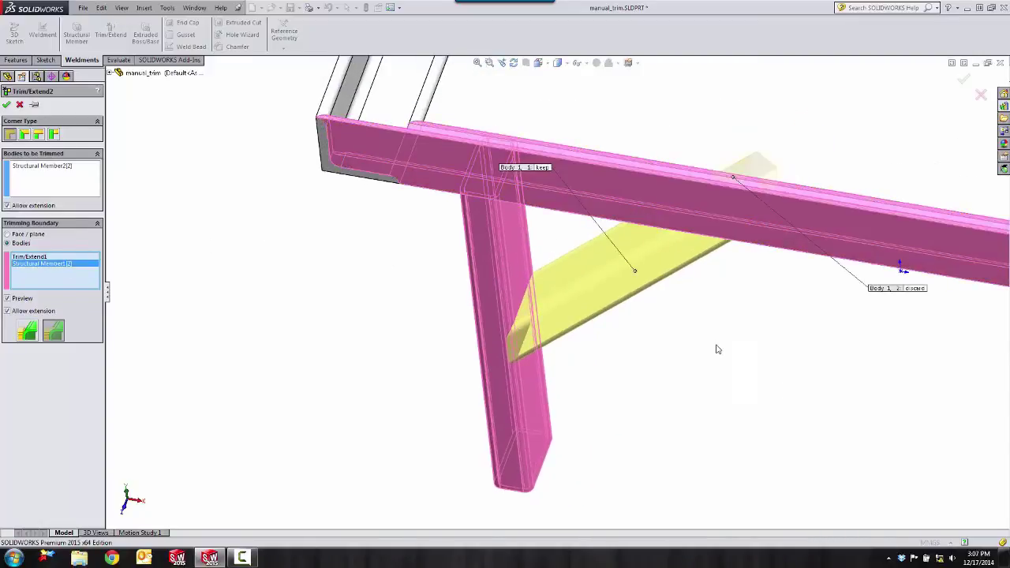
{"action": "mouse_move", "coordinate": [717, 350]}
{"action": "middle_mouse_down"}
{"action": "mouse_move", "coordinate": [727, 227]}
{"action": "mouse_move", "coordinate": [727, 344]}
{"action": "middle_mouse_up"}
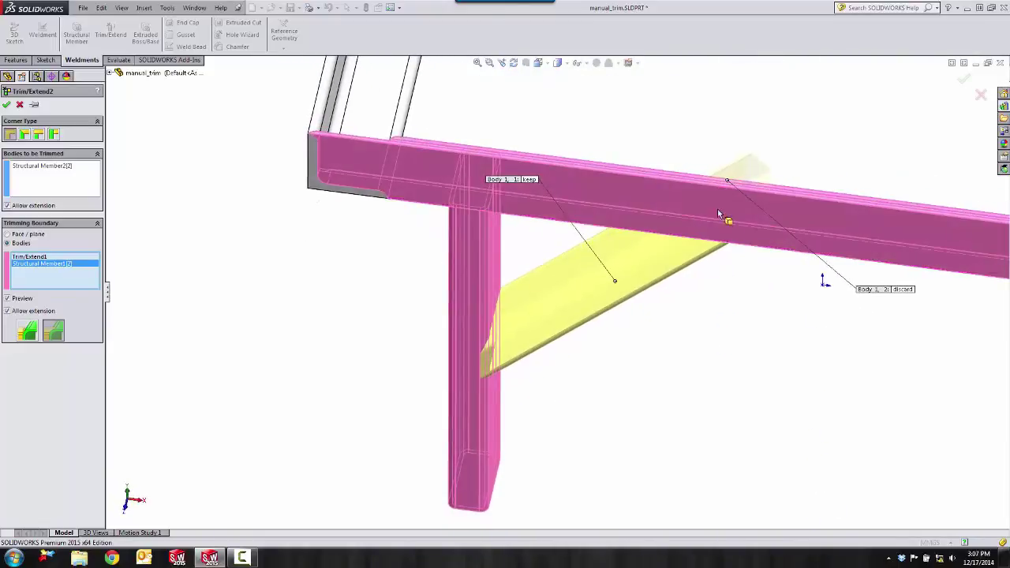
{"action": "left_click", "coordinate": [901, 289]}
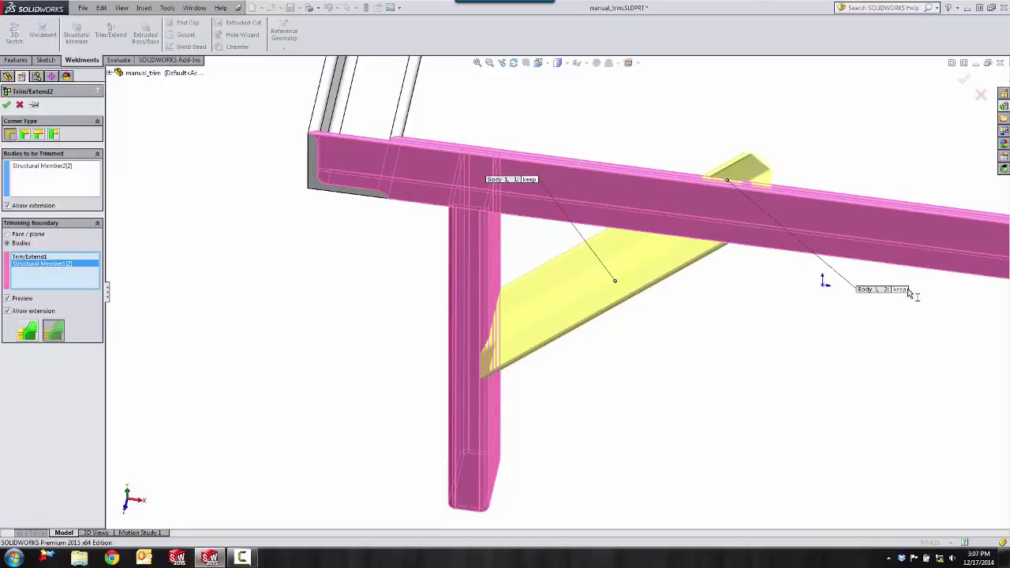
{"action": "left_click", "coordinate": [899, 290]}
{"action": "left_click", "coordinate": [899, 289]}
Step: Discard the brace end beyond the top beam and inspect the finished joint
{"action": "left_click", "coordinate": [909, 289]}
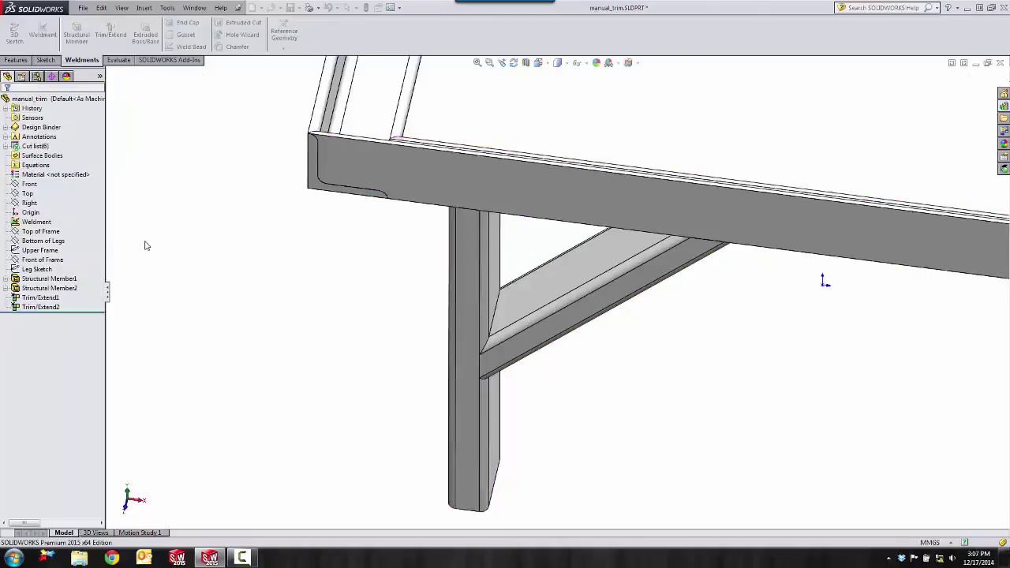
{"action": "middle_click_drag", "start_coordinate": [295, 361], "coordinate": [286, 331]}
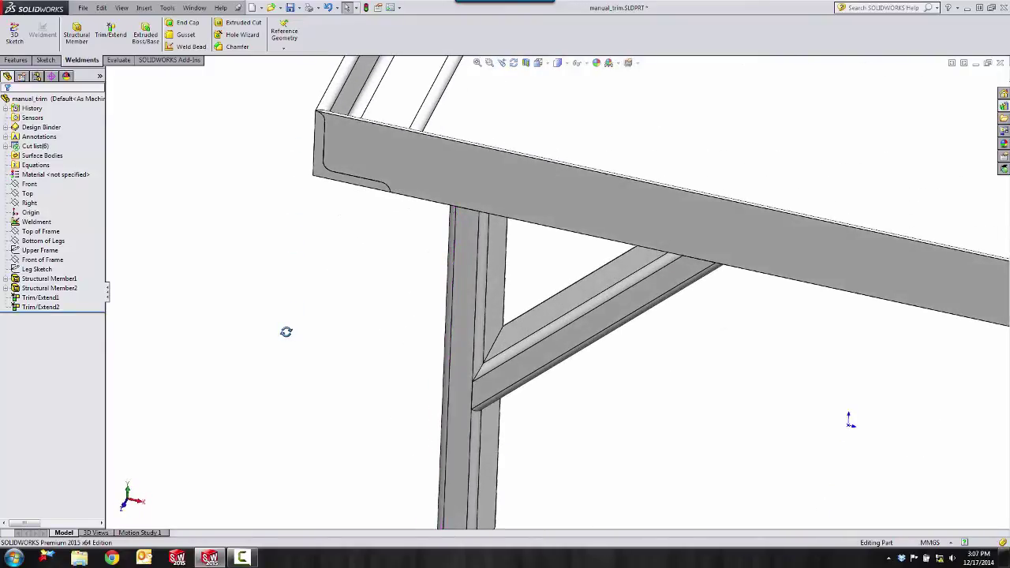